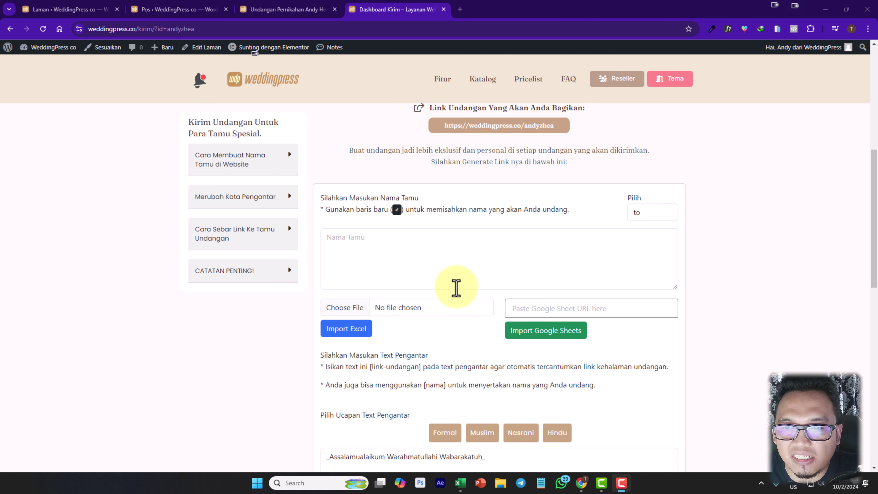
Scroll the Kirim Undangan page and focus the Nama Tamu guest-name box.
scroll(460, 203, up, 3)
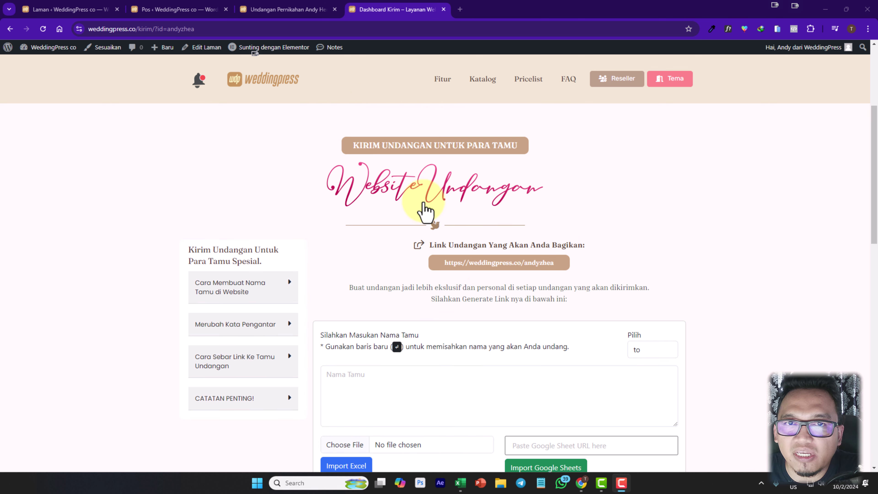
scroll(436, 279, down, 2)
scroll(535, 257, down, 1)
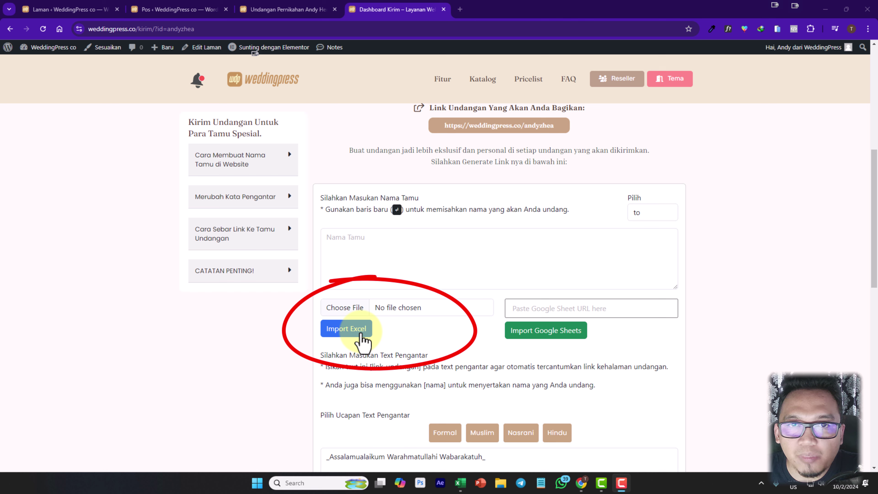
click(333, 237)
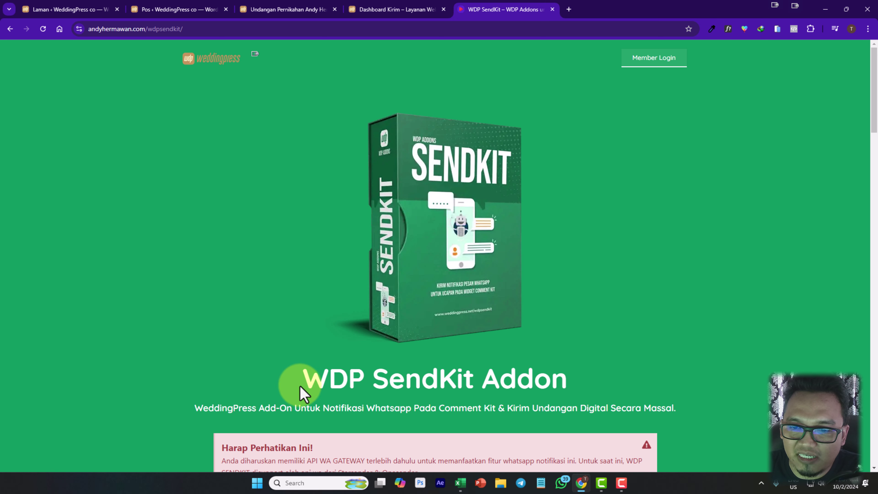
Highlight the SendKit subtitle's WhatsApp notification and Kirim Undangan Digital Secara Massal phrases.
drag(298, 384, 596, 366)
scroll(595, 363, down, 2)
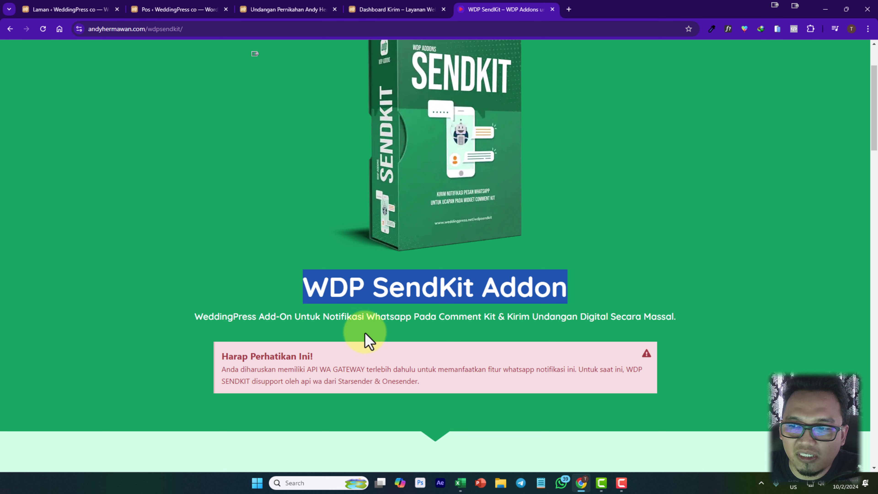
drag(195, 318, 558, 320)
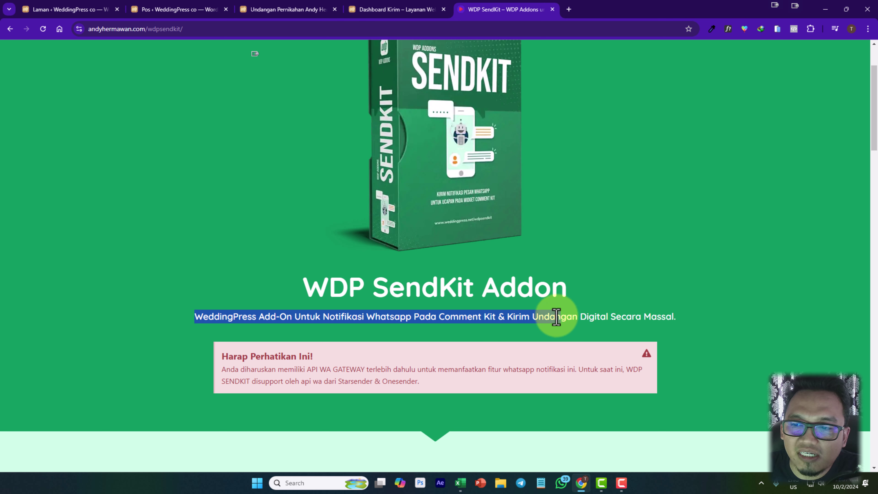
click(556, 317)
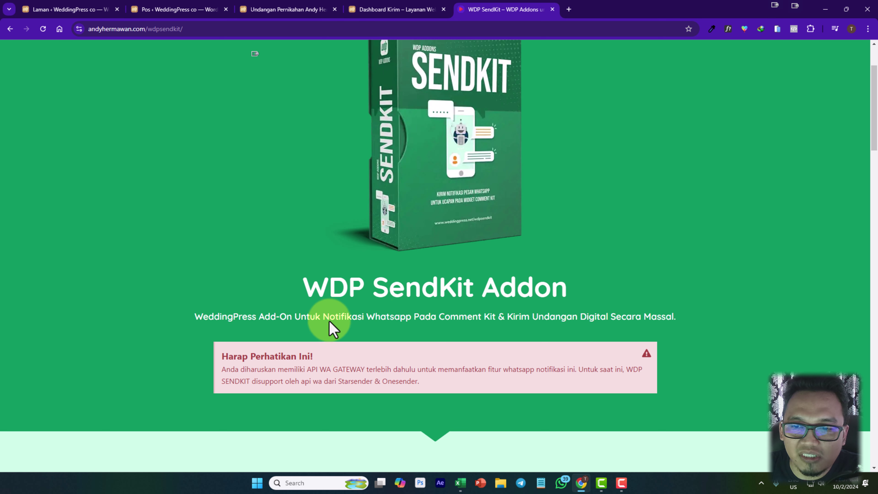
drag(327, 318, 434, 316)
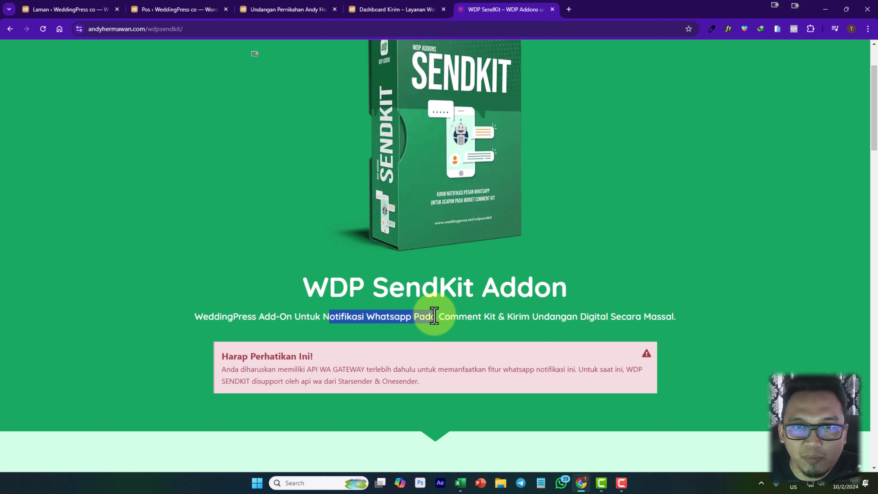
drag(508, 317, 676, 316)
Under Fitur Yang Bisa Anda Rasakan!, show the WA Sender - Kirim Kit feature details.
scroll(500, 349, down, 5)
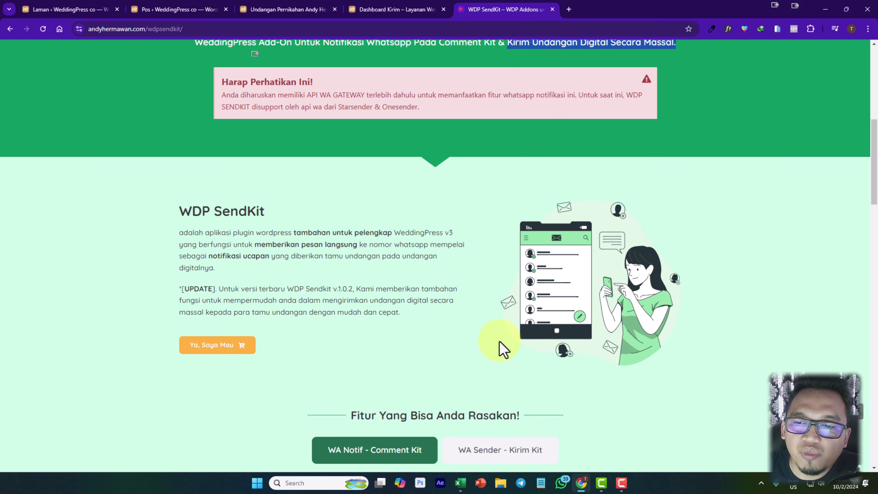
scroll(500, 342, down, 3)
scroll(587, 325, down, 2)
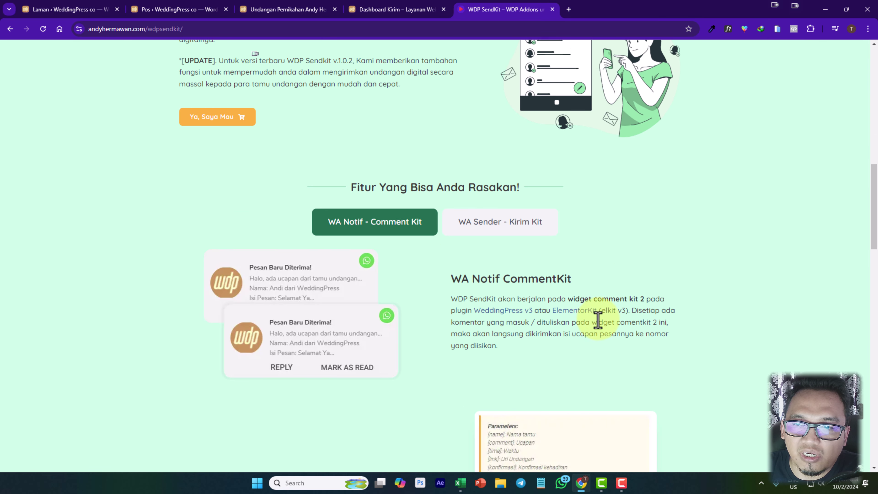
drag(350, 189, 544, 192)
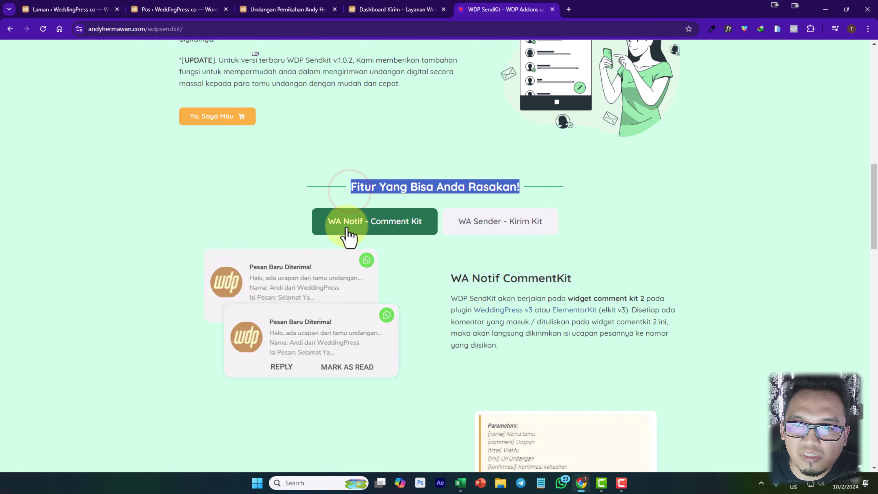
click(491, 228)
scroll(672, 281, down, 3)
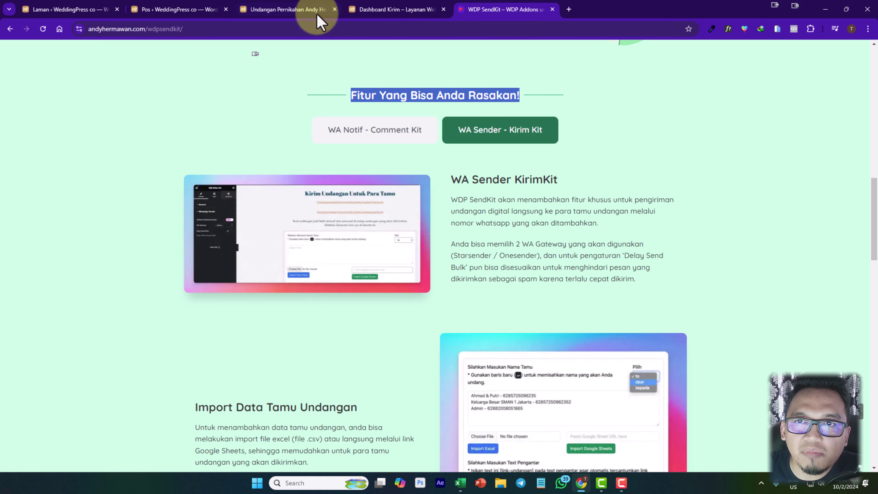
Return to the Dashboard Kirim tab, with Andy & Istri in the Nama Tamu box.
click(390, 10)
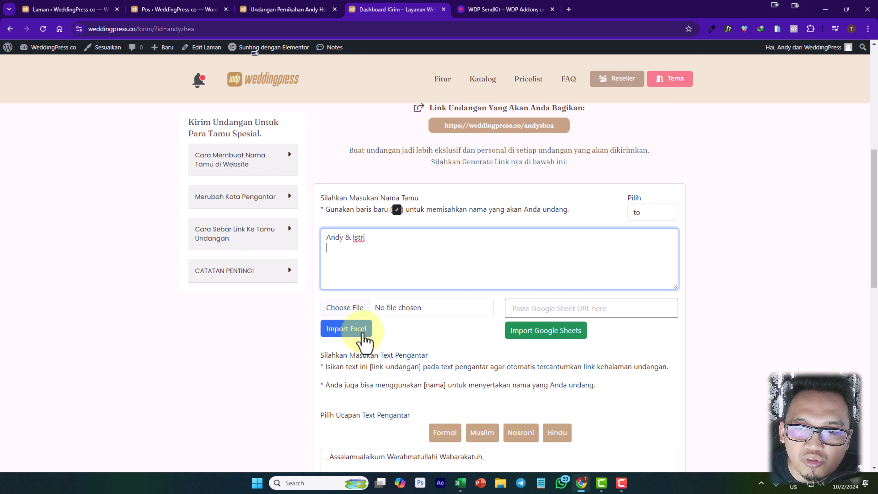
In a blank workbook, enter headers Nama in A1 and No Wa in B1.
click(460, 483)
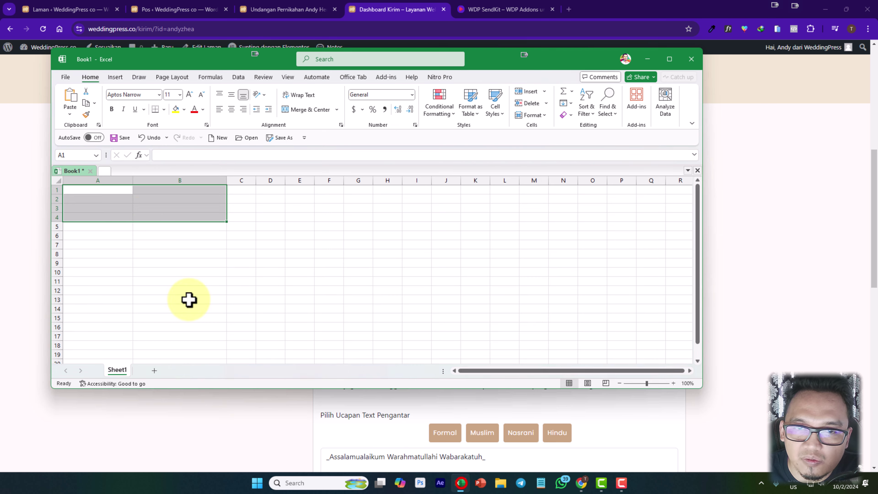
click(119, 209)
click(94, 190)
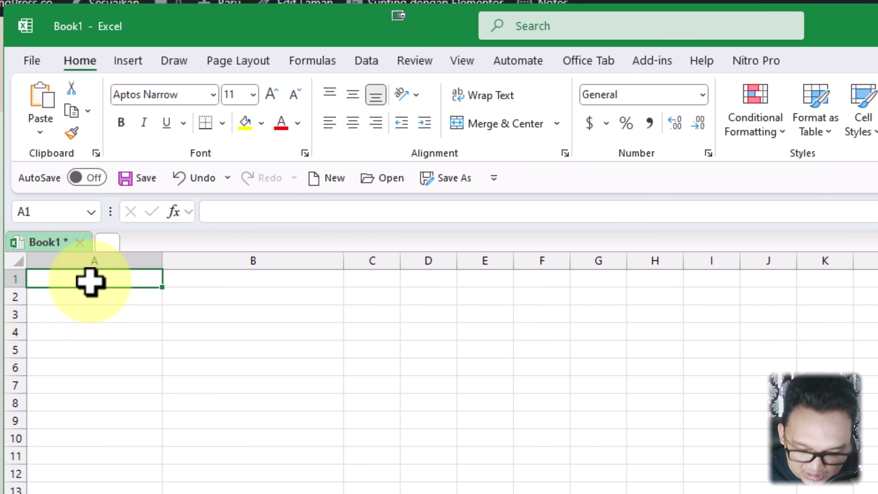
text(Nama)
key(Tab)
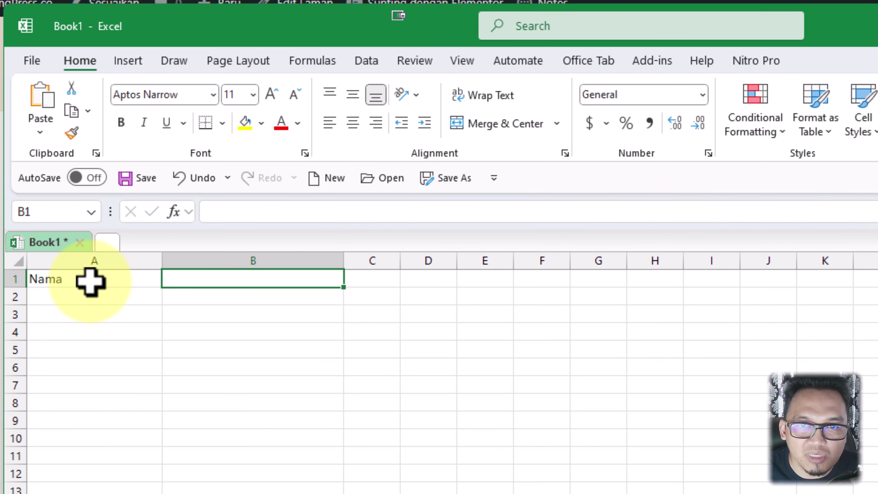
text(No Wa)
key(Tab)
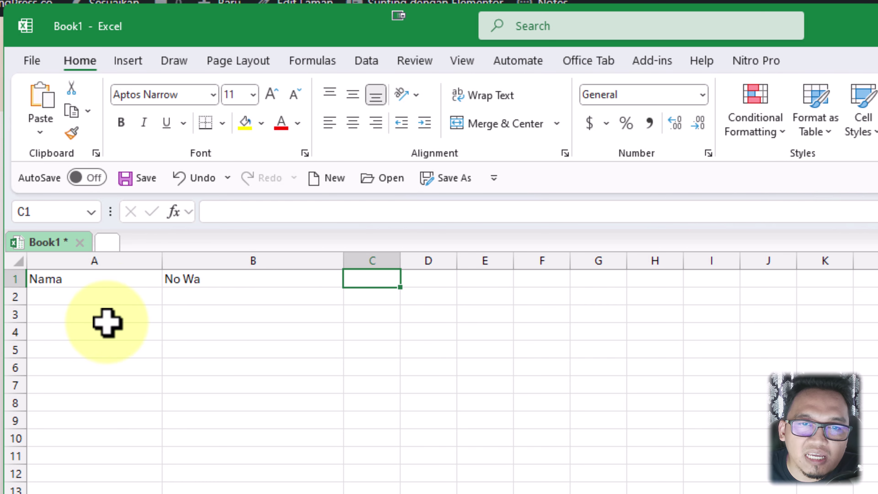
Enter guest Andy & Istri in A2 and their WhatsApp number in B2.
drag(127, 299, 94, 491)
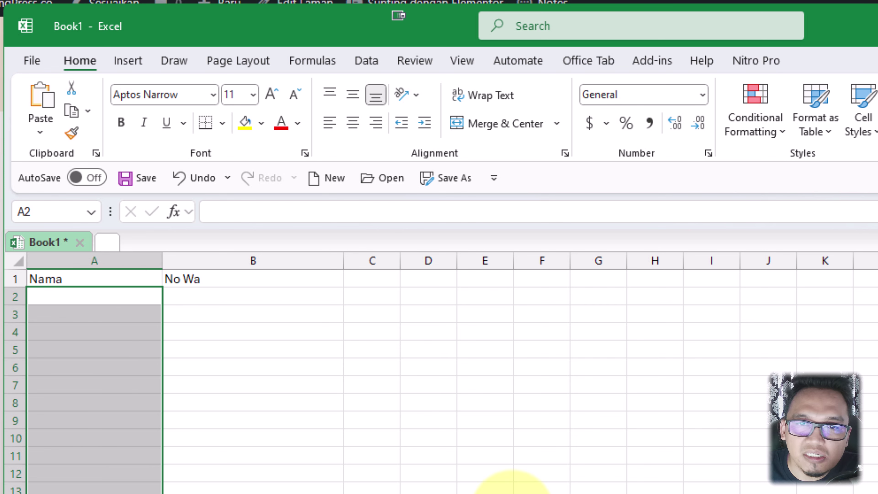
drag(270, 294, 269, 491)
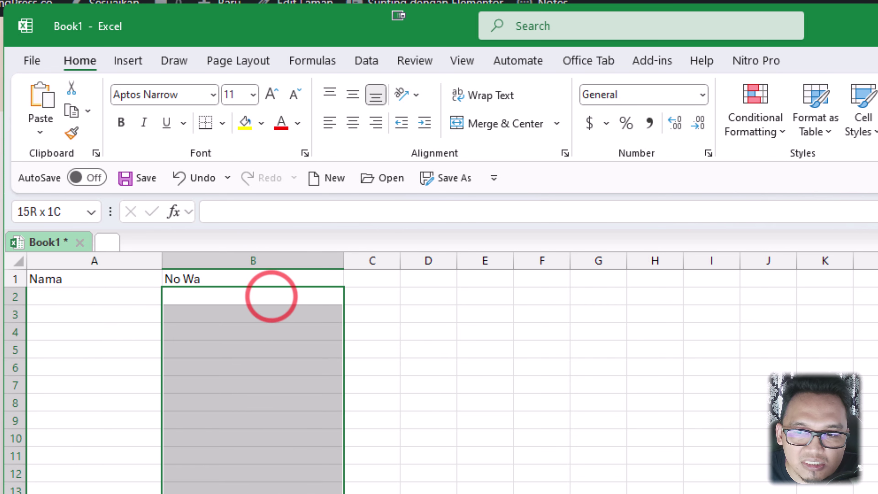
click(102, 295)
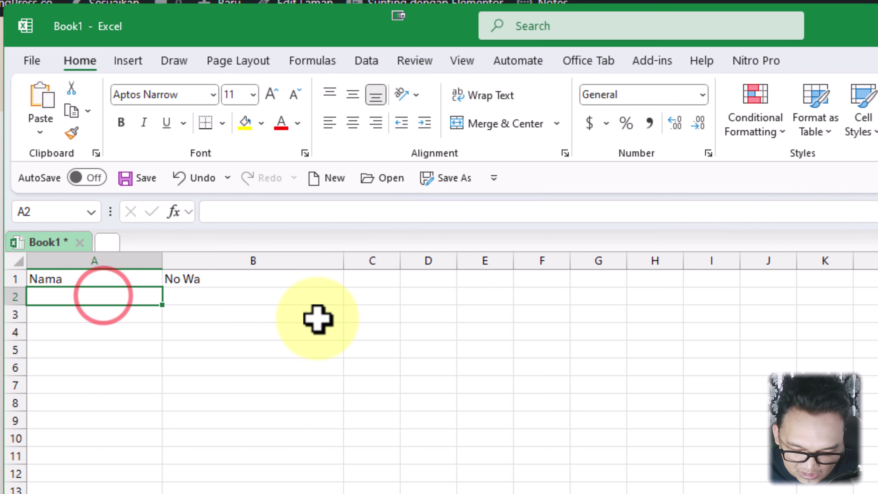
text(Andy & Istri)
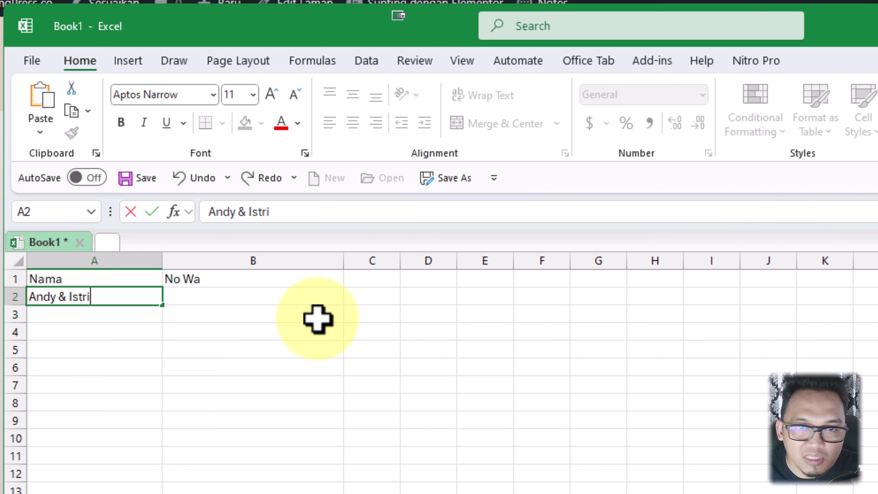
key(Tab)
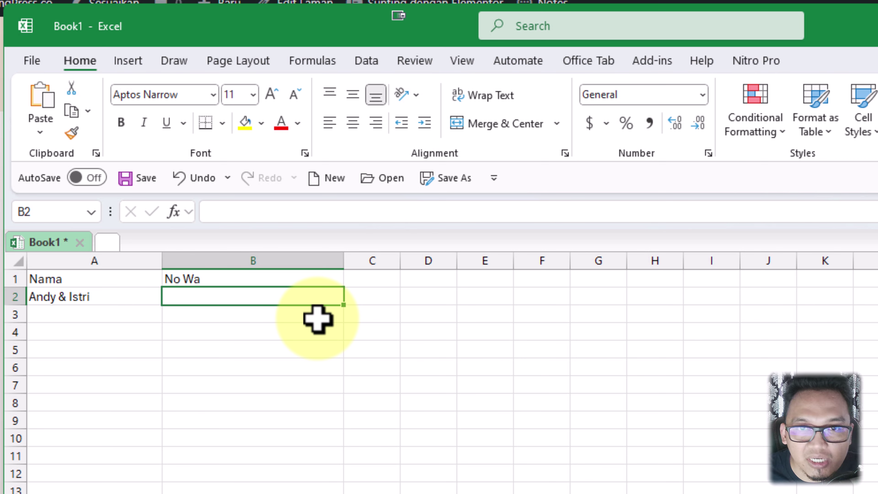
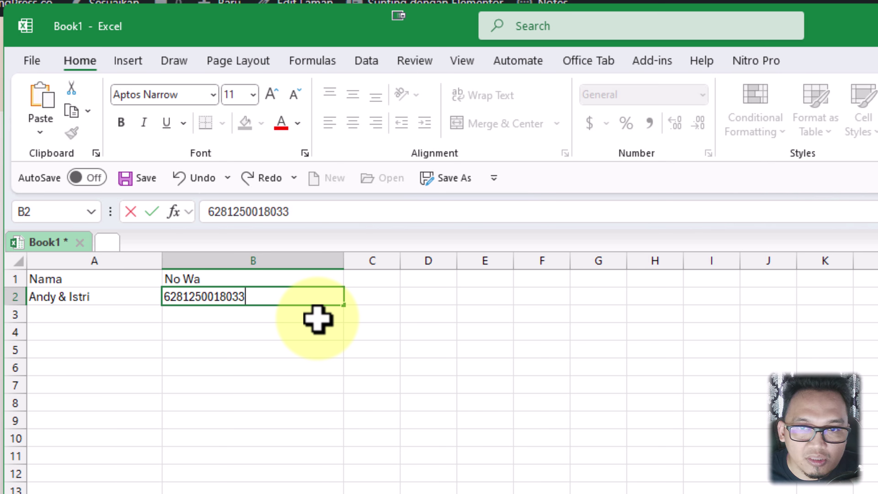
key(Return)
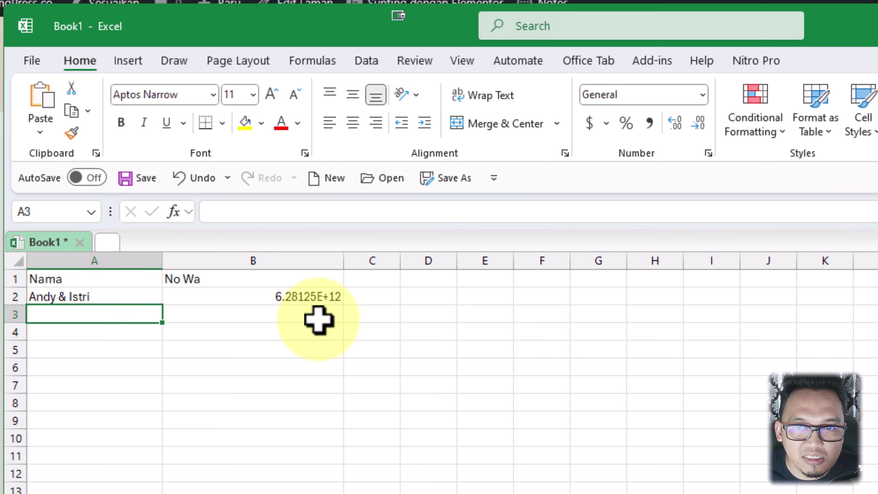
Format the No Wa column as Number with zero decimals so numbers show fully.
click(324, 260)
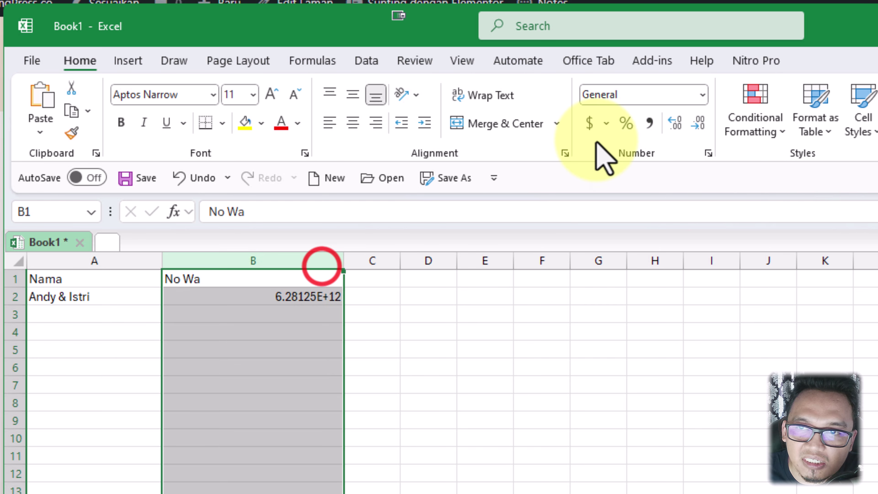
click(704, 93)
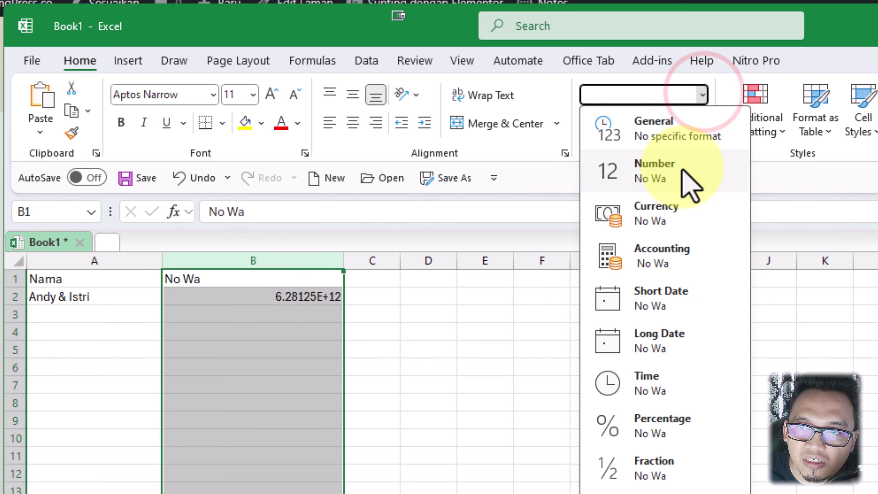
click(686, 170)
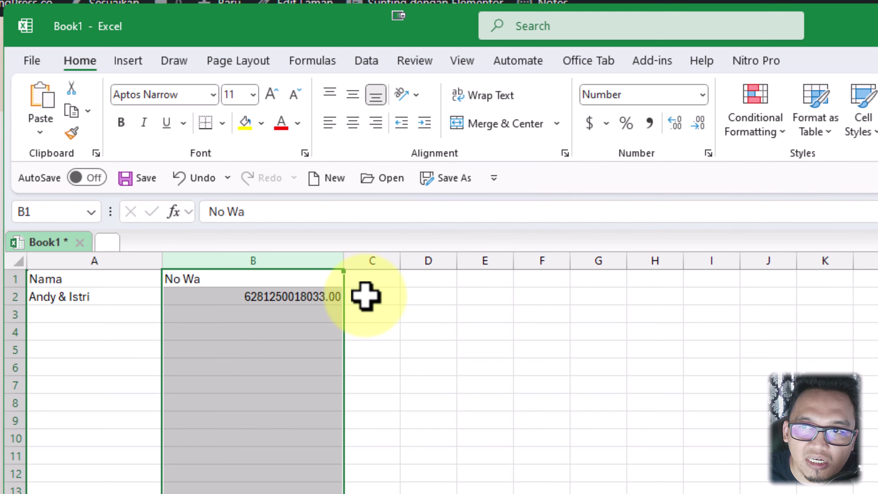
click(698, 123)
click(698, 124)
click(273, 295)
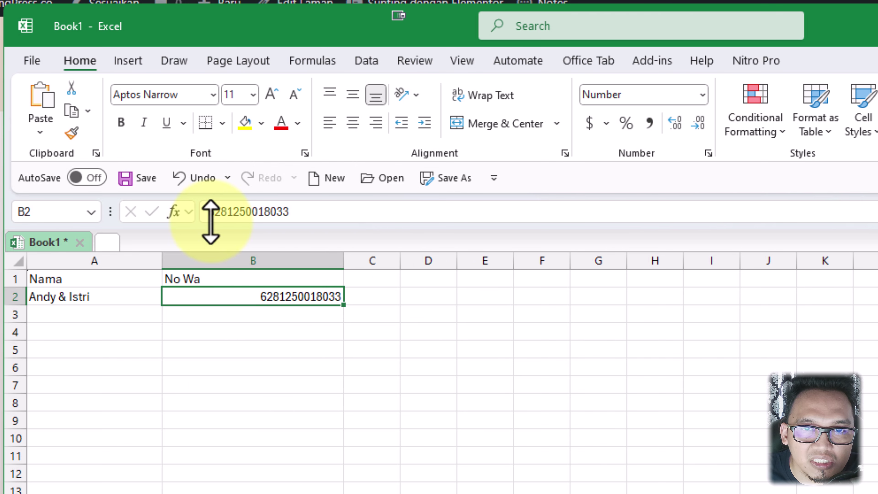
drag(209, 211, 220, 212)
Add guest WeddingPress in A3 with its WhatsApp number in B3.
click(110, 315)
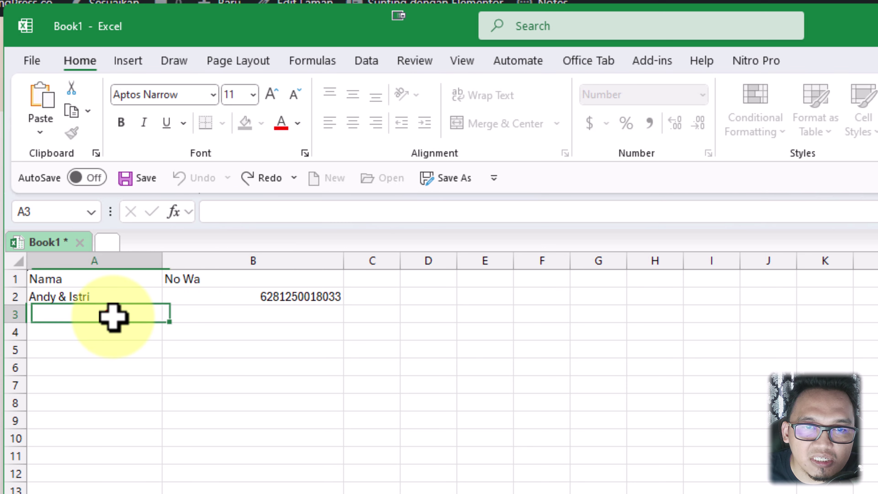
text(Weddi)
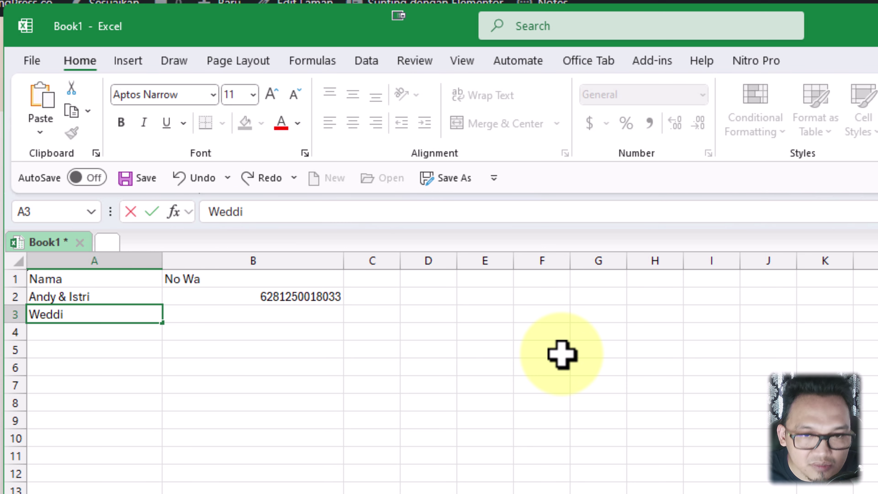
text(ss)
key(Tab)
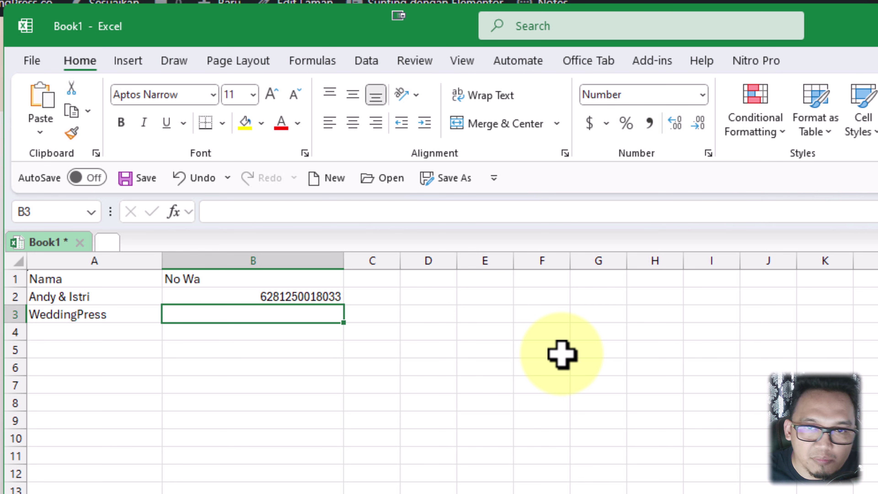
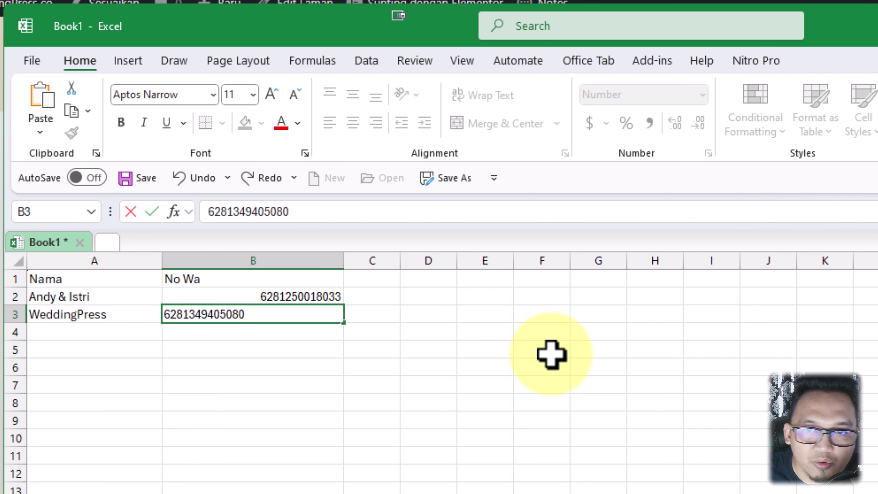
click(562, 354)
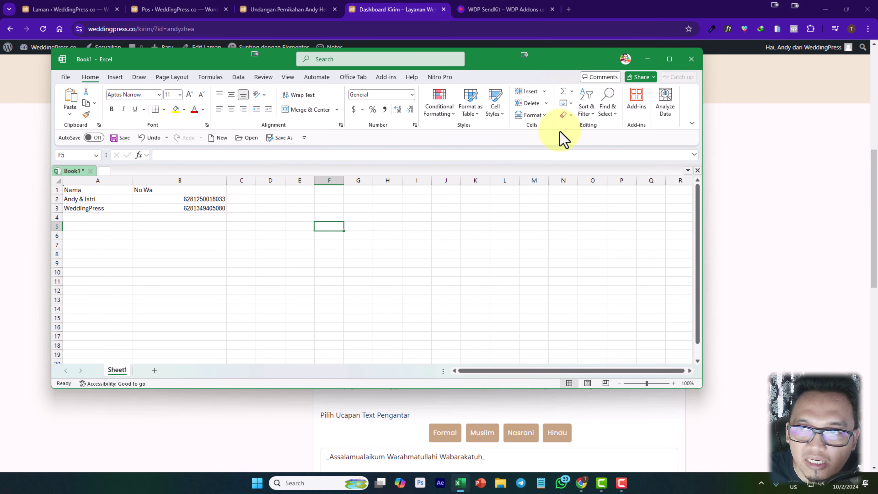
Delete the old guest name from WeddingPress's Nama Tamu box, then return to Excel.
click(762, 233)
triple_click(421, 257)
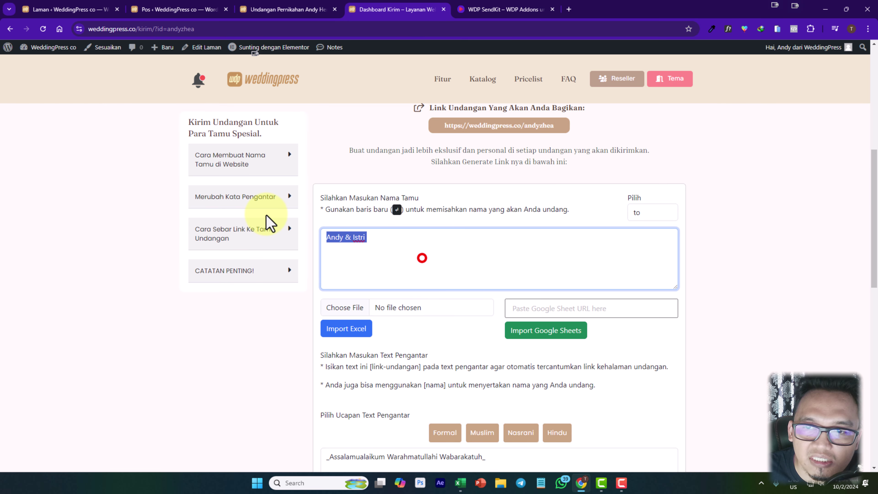
key(BackSpace)
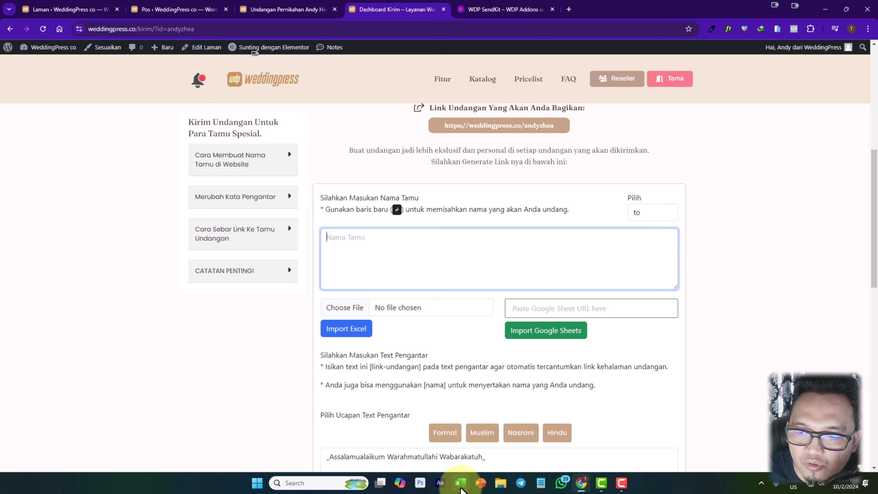
click(460, 483)
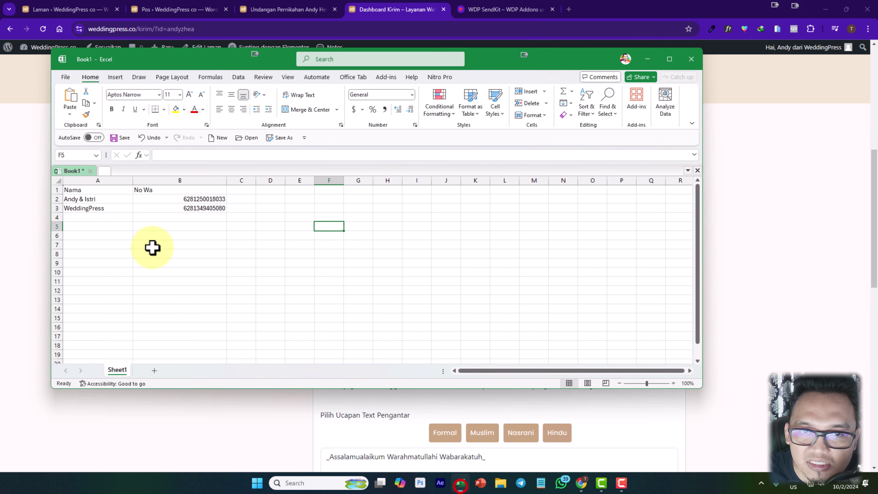
Save as CSV UTF-8 (Comma delimited) 'Data Tamu Undangan Andyzhea' in Documents, then close Excel.
click(118, 138)
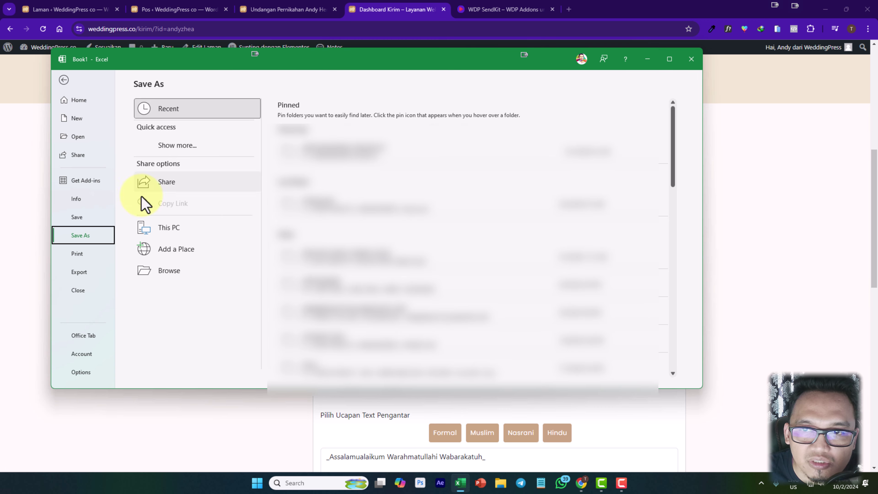
click(174, 271)
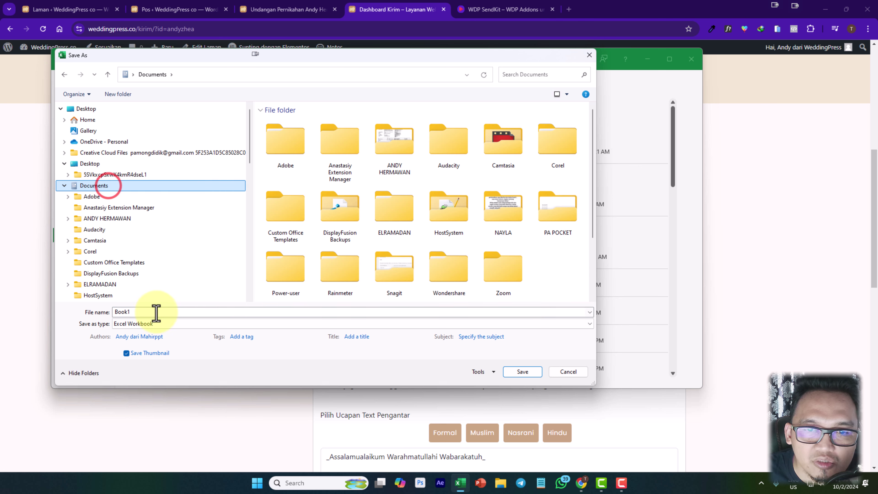
click(155, 310)
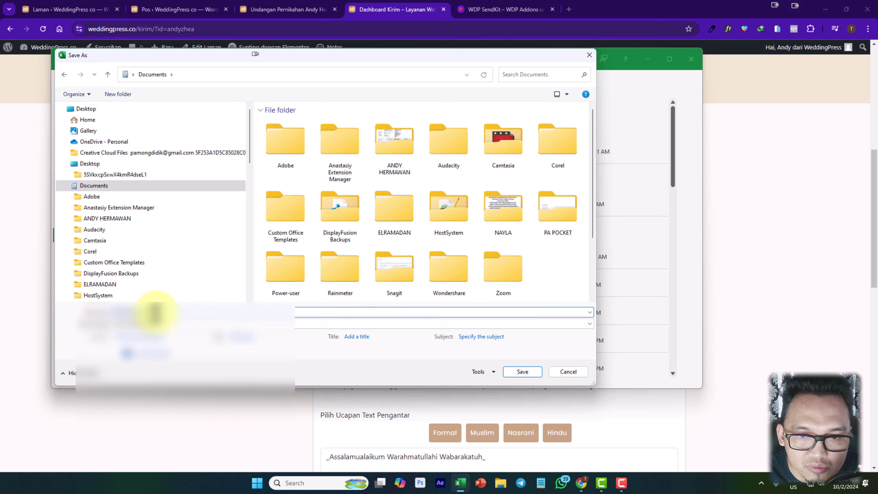
text(Data Tamu Undangan Andyzhea)
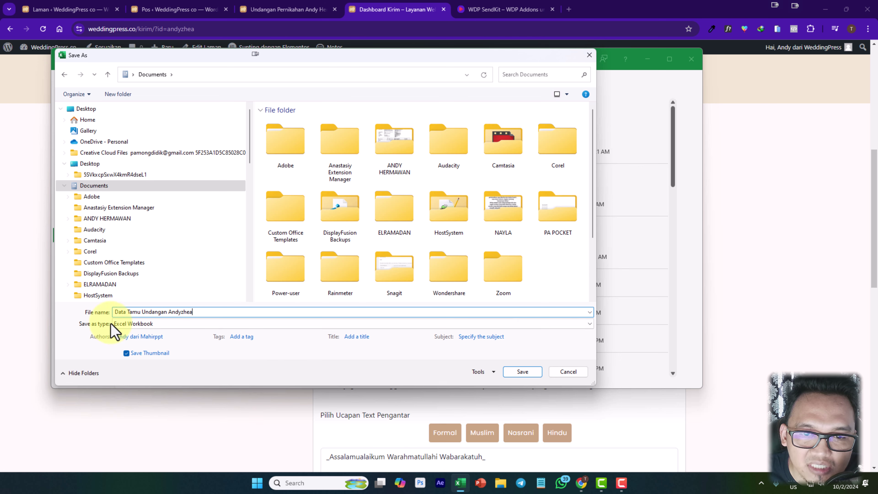
click(133, 324)
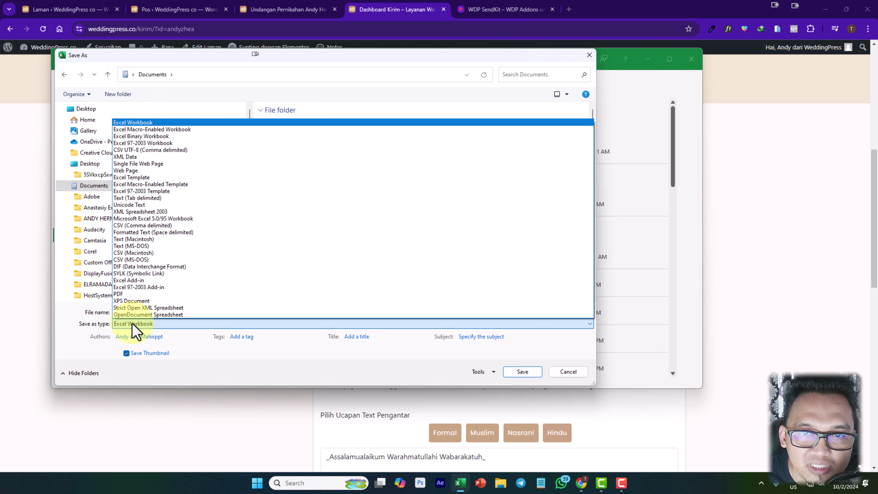
click(139, 151)
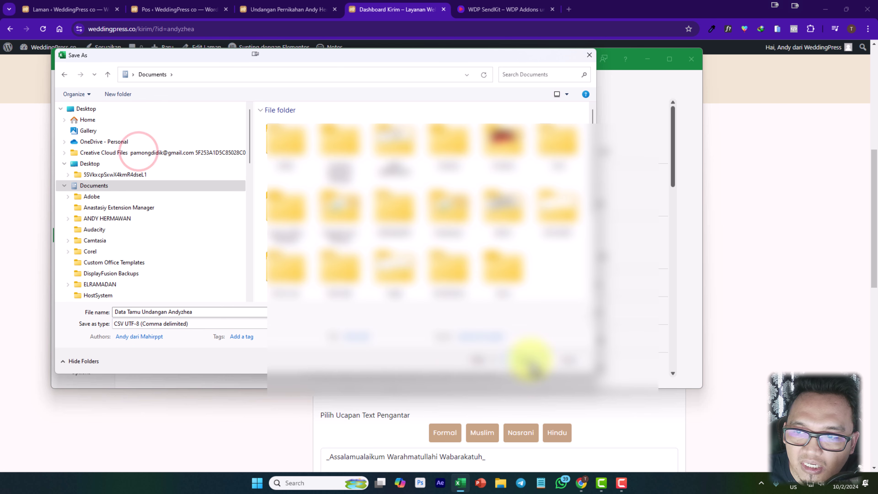
click(531, 362)
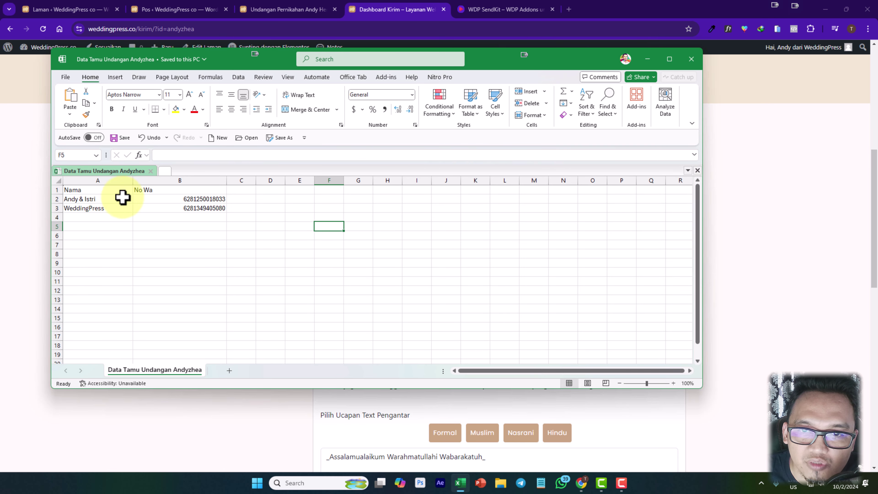
click(689, 60)
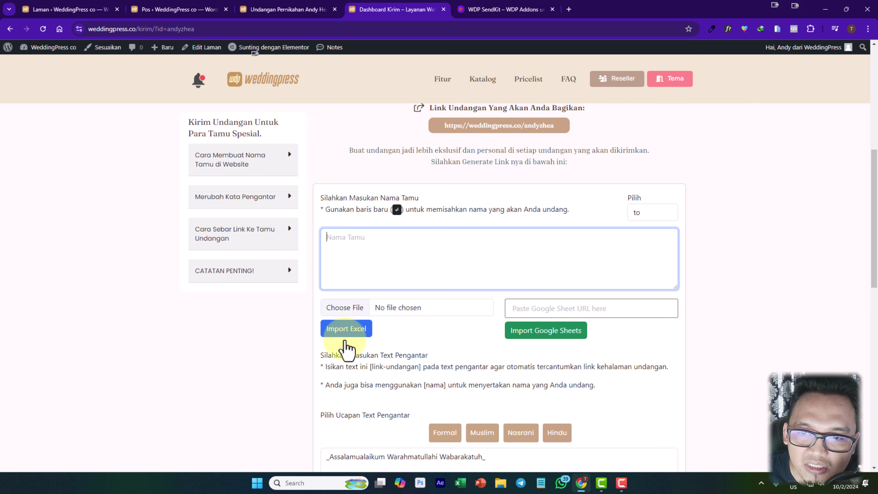
Choose Data Tamu Undangan Andyzhea from Documents and load it with Import Excel.
click(358, 309)
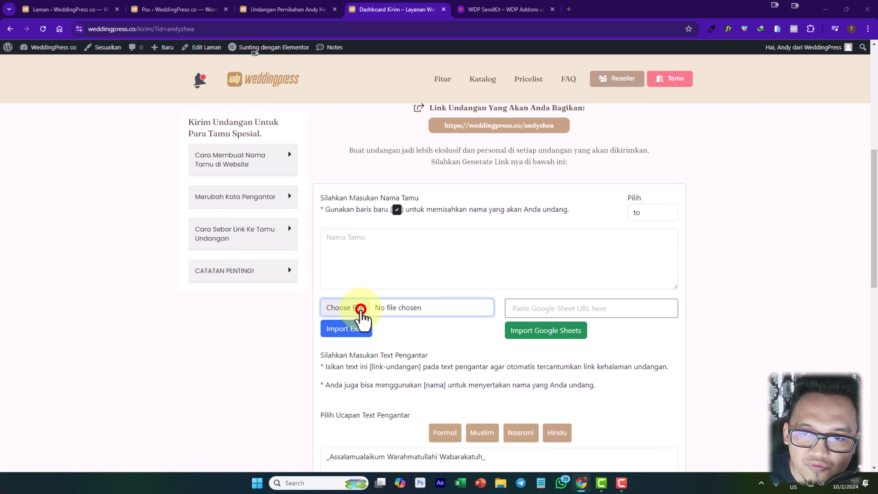
scroll(71, 139, up, 3)
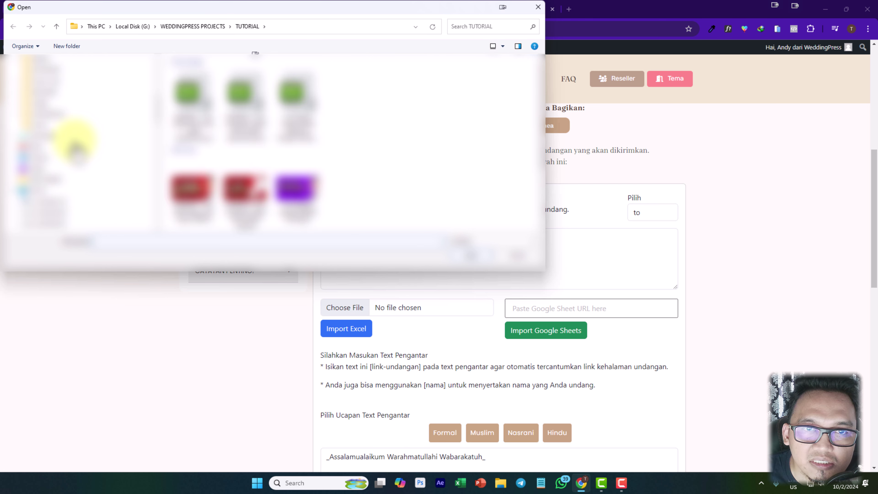
scroll(76, 144, up, 3)
click(77, 142)
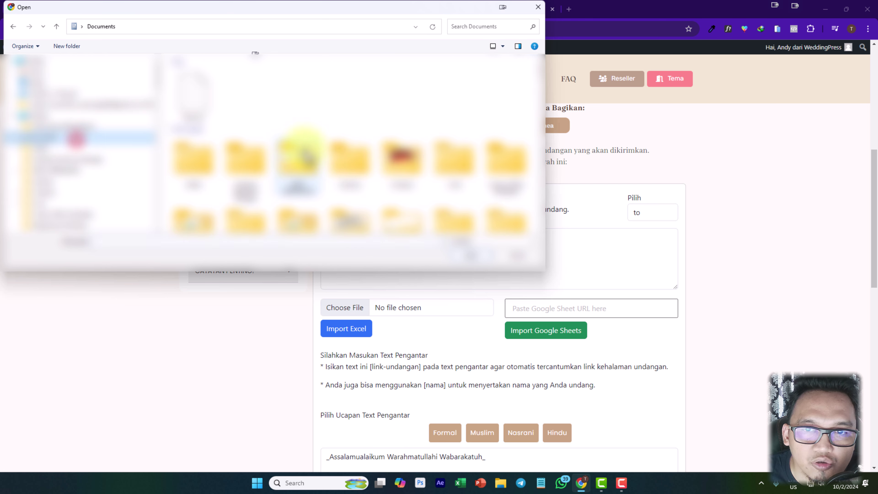
scroll(413, 108, down, 3)
scroll(415, 107, down, 3)
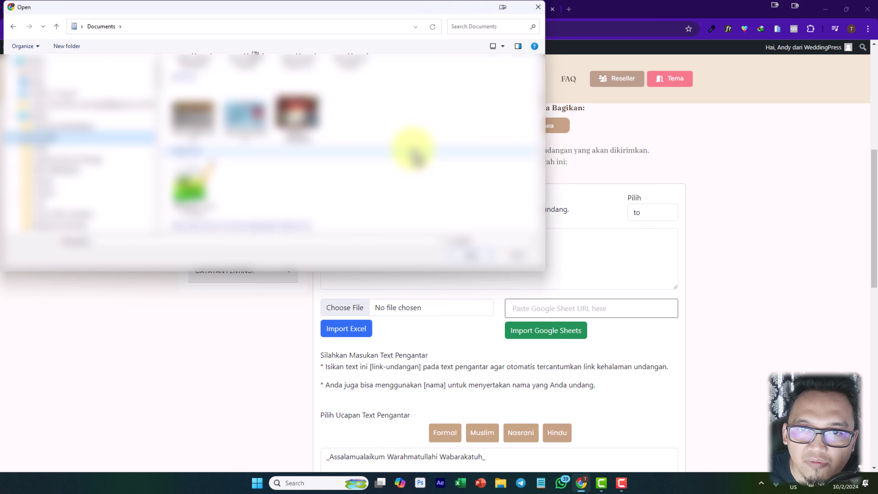
scroll(413, 149, down, 3)
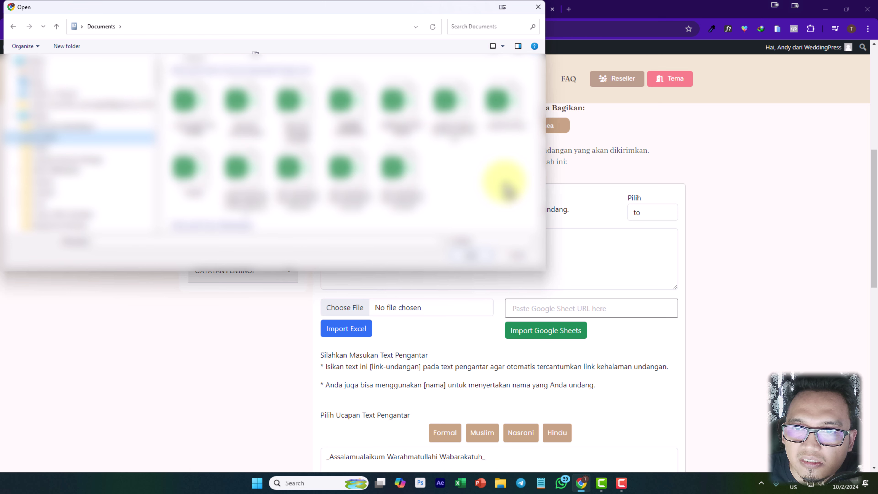
click(294, 109)
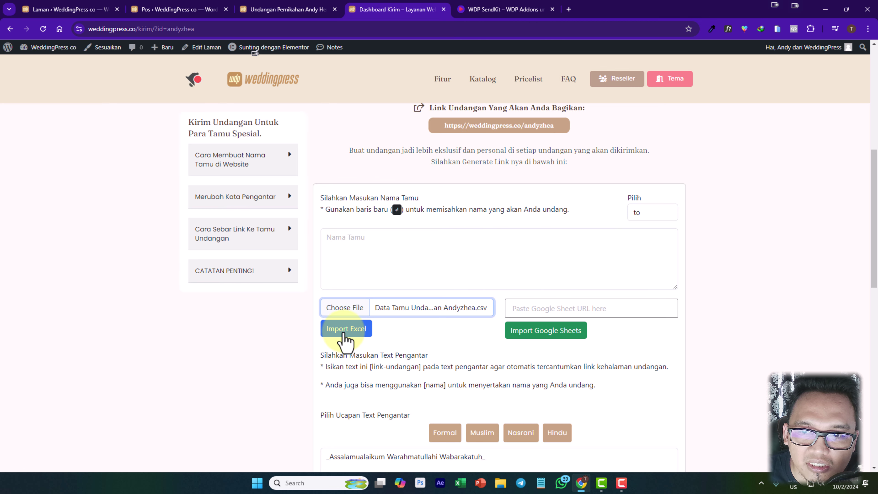
click(344, 333)
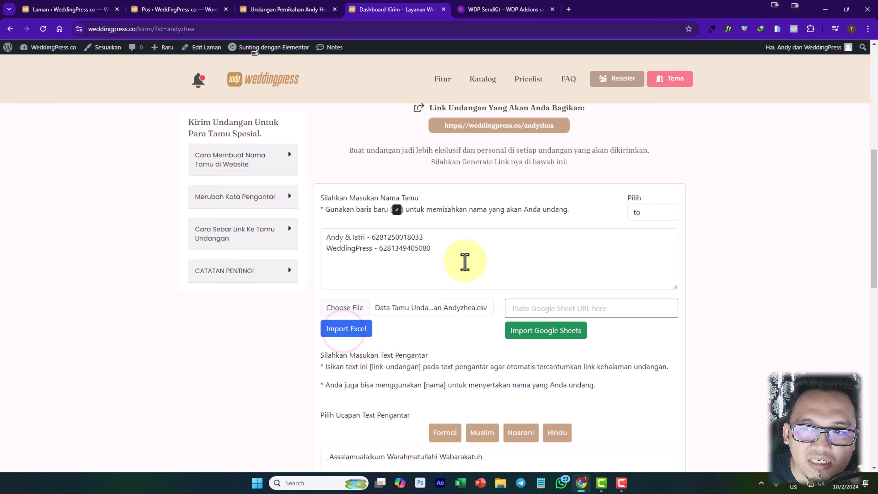
Check the two imported guest lines and their phone numbers in the Nama Tamu box.
drag(466, 263, 318, 241)
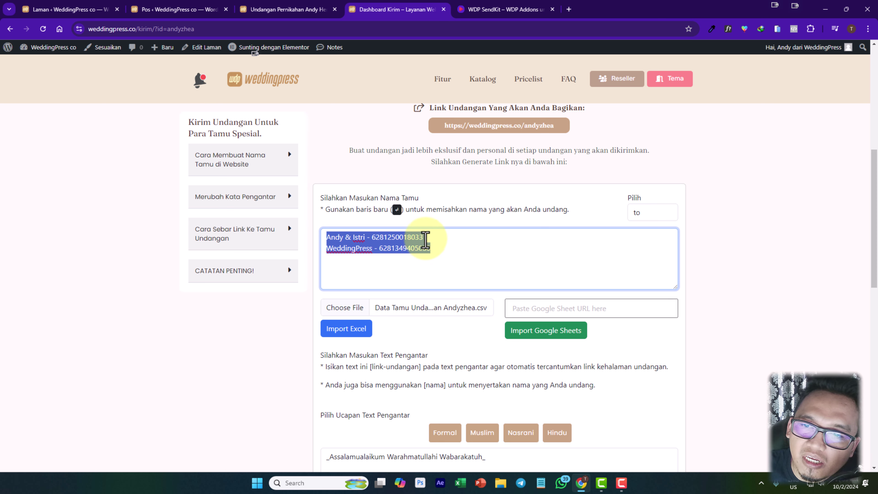
double_click(409, 237)
double_click(408, 248)
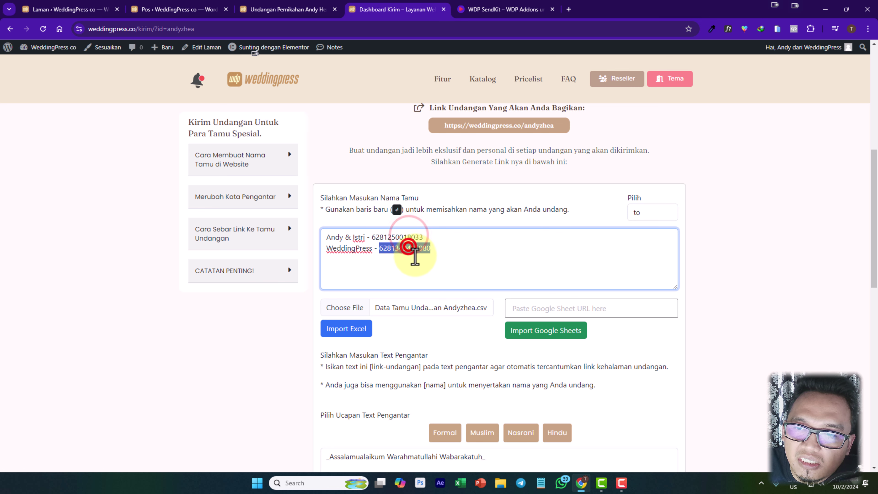
click(467, 255)
Select all guest lines, generate the Daftar Nama Tamu table, then switch to WDP SendKit.
scroll(386, 273, down, 1)
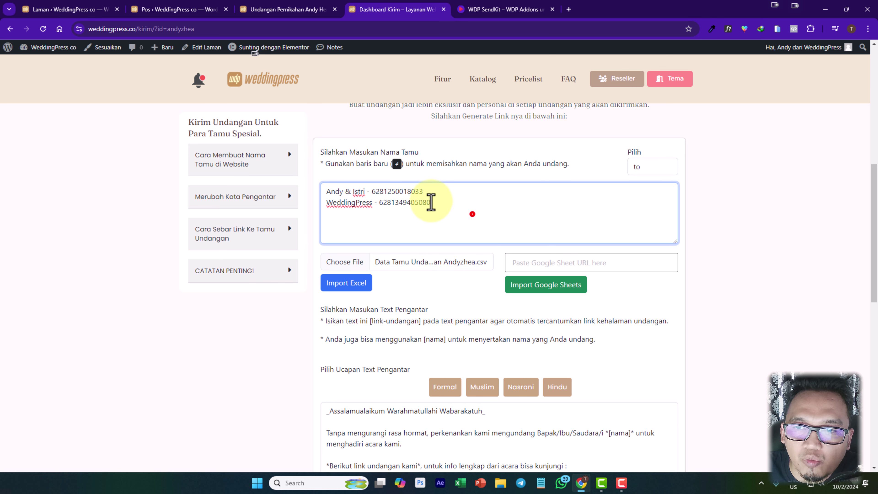
key(ctrl+a)
scroll(607, 296, down, 8)
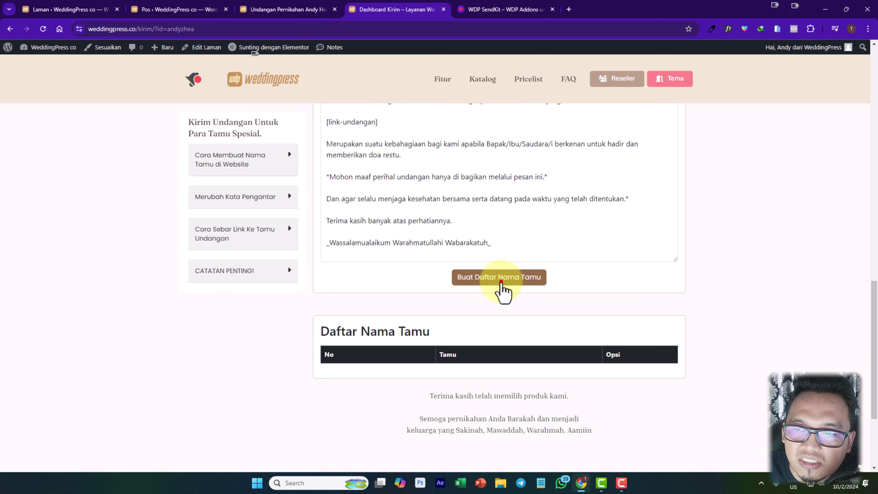
click(500, 279)
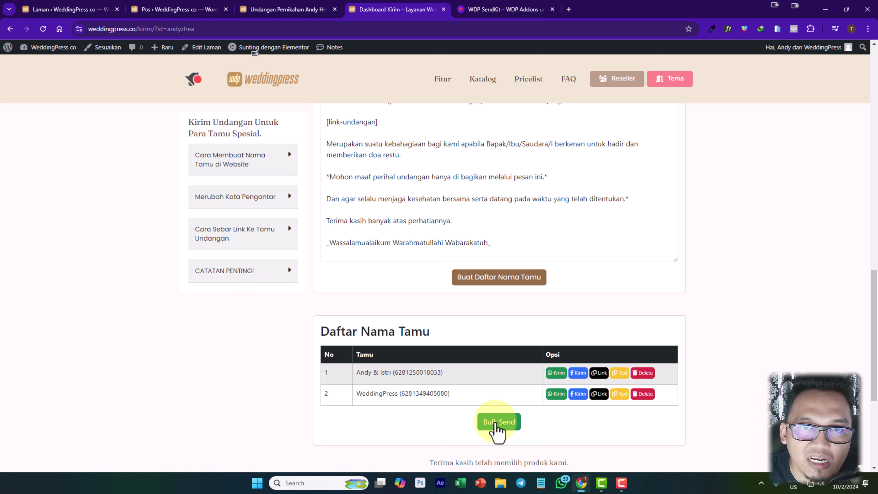
click(507, 11)
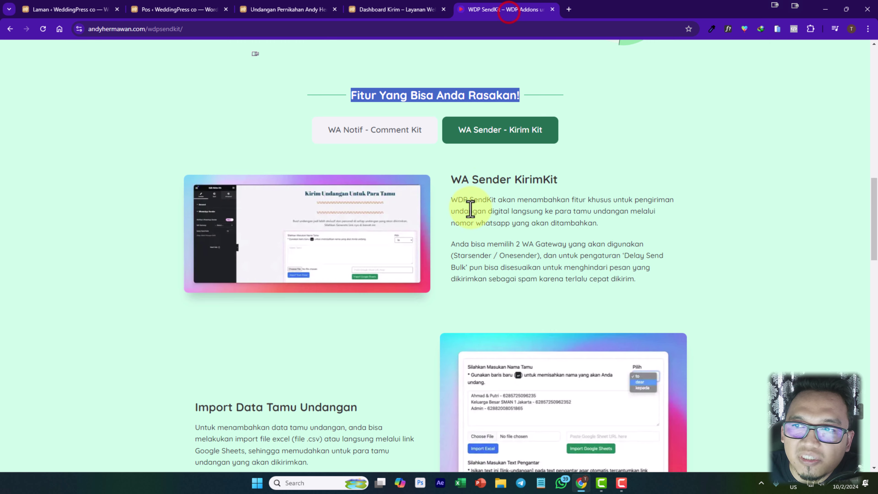
Go back to the Dashboard Kirim tab and scroll up to the Nama Tamu box and import buttons.
click(538, 199)
scroll(516, 201, up, 1)
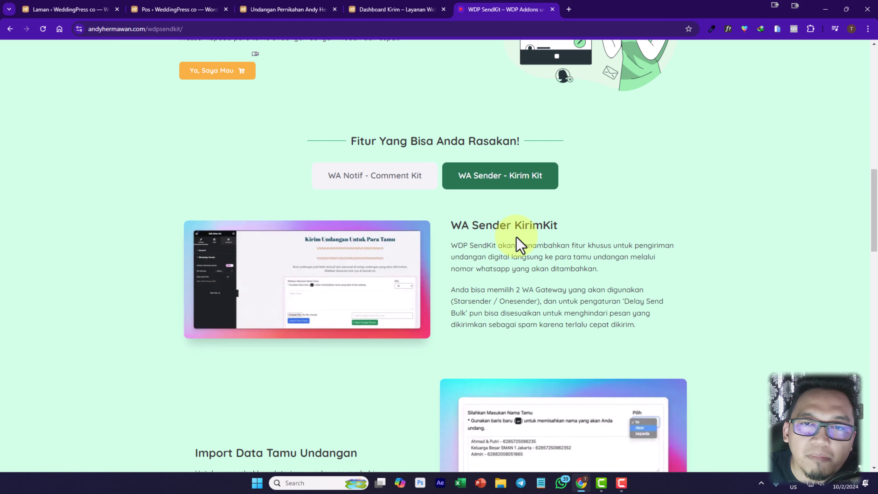
click(394, 9)
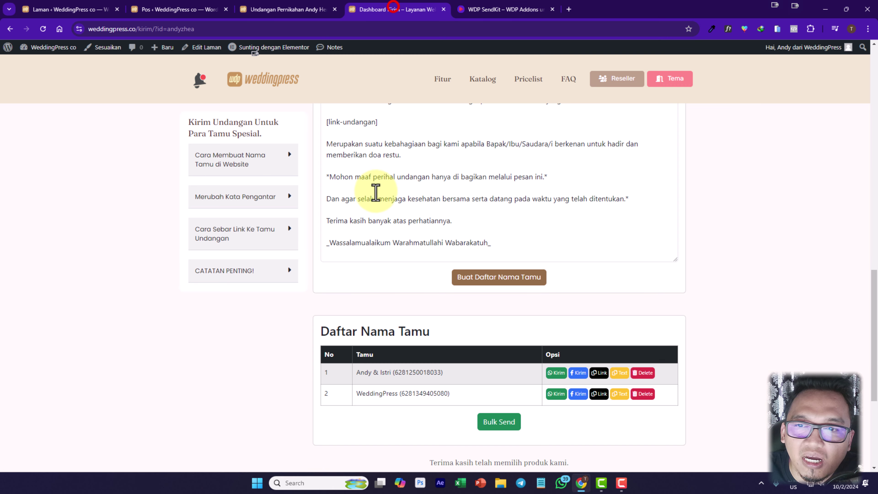
scroll(564, 199, up, 4)
scroll(565, 204, up, 6)
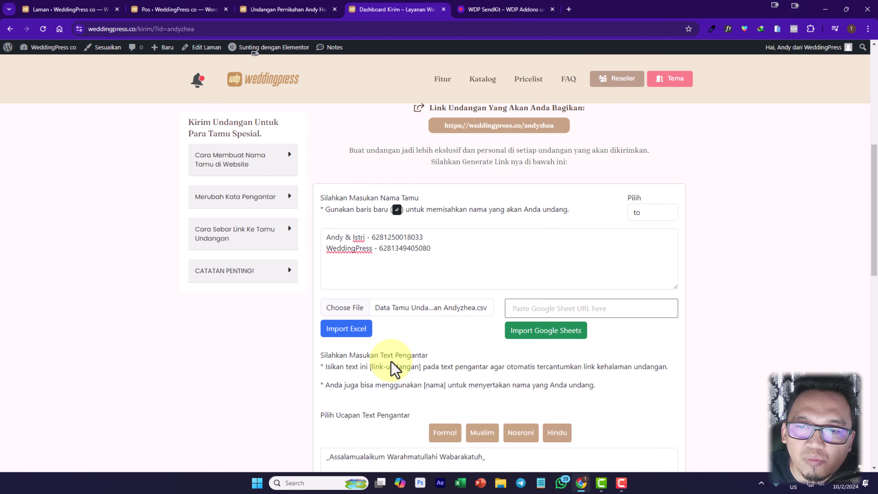